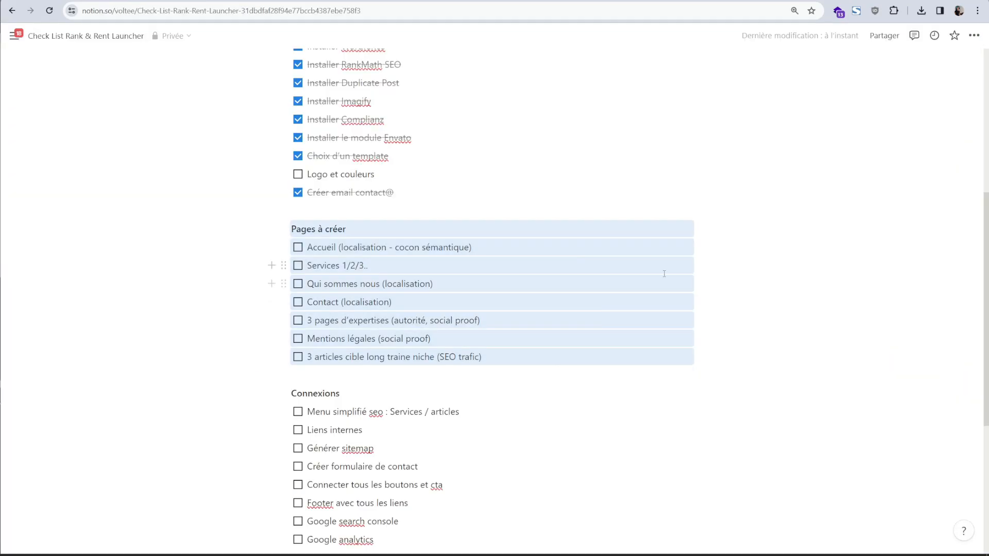
Review the "Pages à créer" checklist and the keyword list for "tatouage toulouse" in the Keyword Magic Tool
scroll(665, 274, up, 2)
click(221, 501)
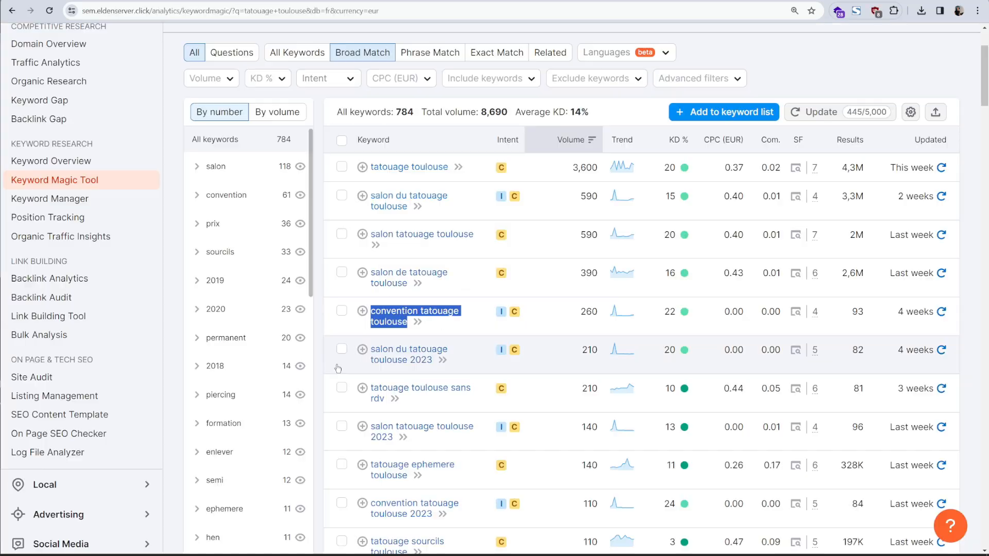
scroll(334, 409, down, 9)
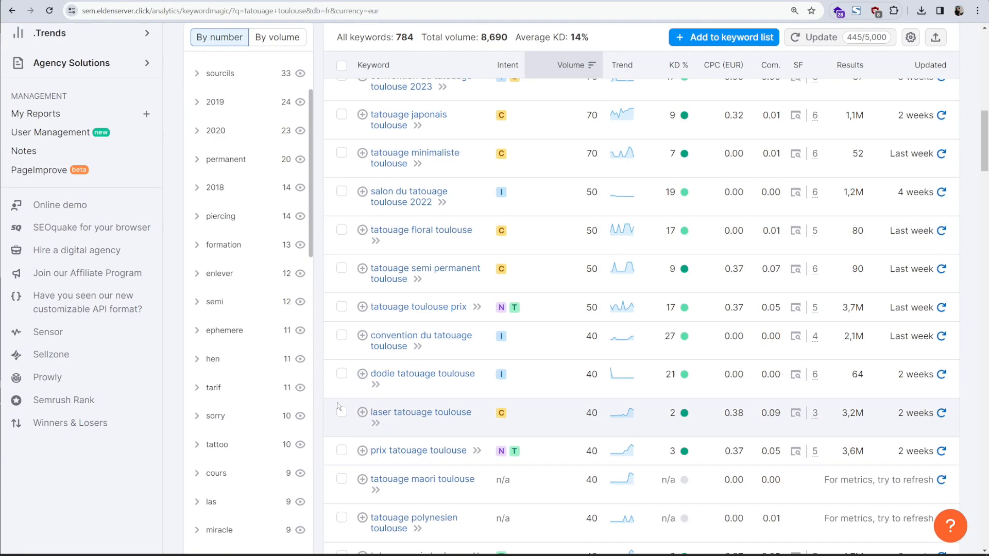
scroll(333, 408, down, 7)
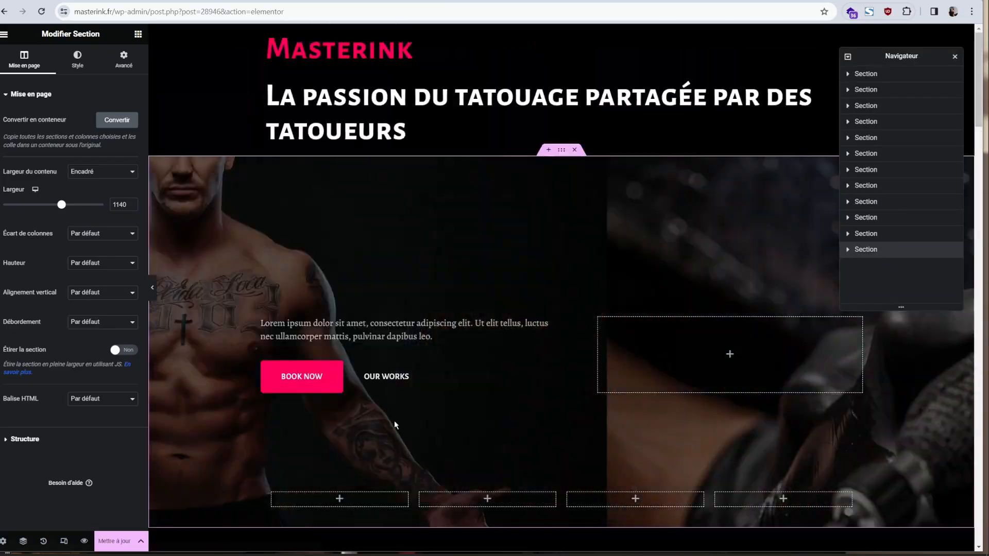
In WordPress, add a page titled "Devenir Tatoueur à Lyon : Formations Complètes" and look over its Elementor layout
scroll(515, 309, down, 15)
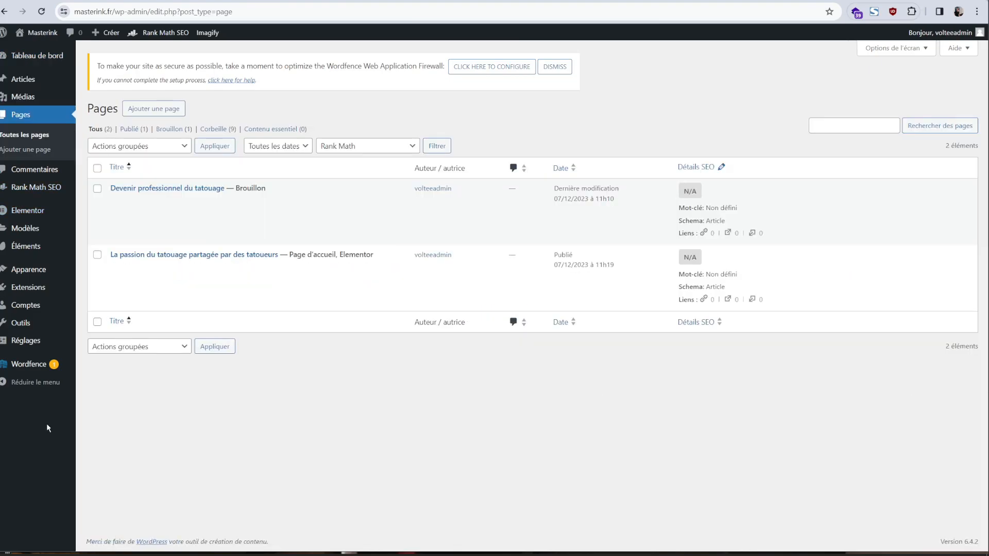
text(Je vais faire une page formation tatoueur qui va parler de toutes mes différentes formations mais je vais aussi faire une page par formation, cette page à pour objectif de SEO et d'intégrer des mots clé que je vais te partager et ne doit pas entrer en conflit duplicate content avec les autres pages SE)
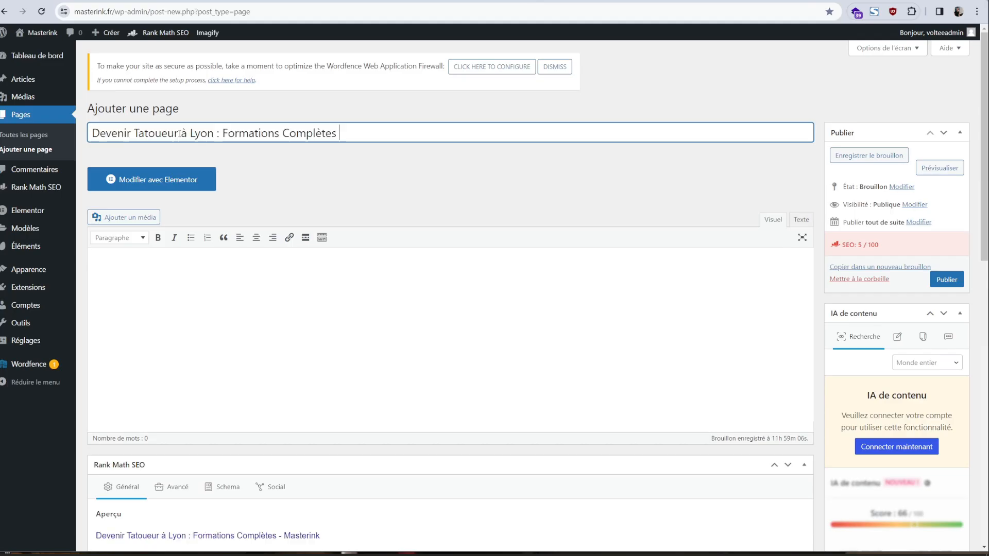
click(464, 390)
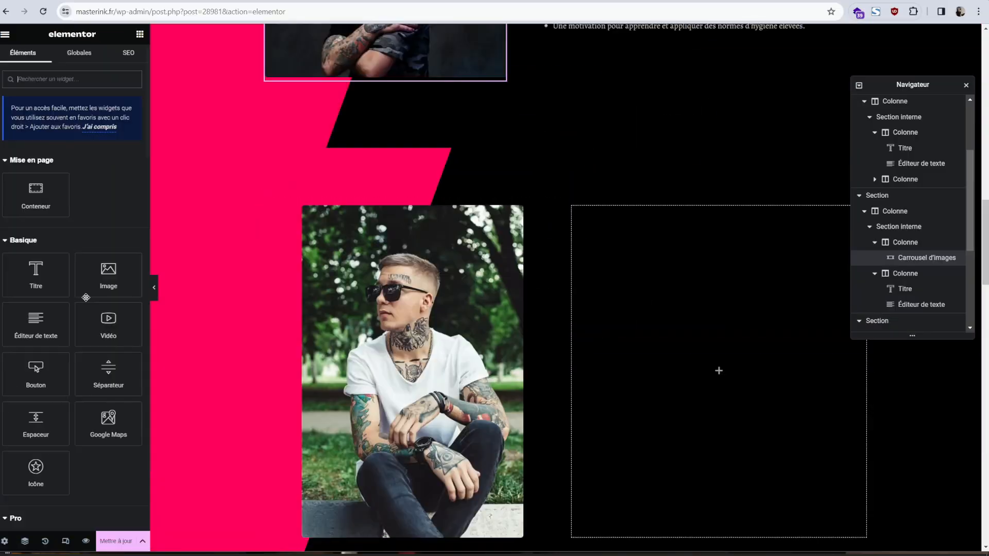
scroll(41, 349, down, 15)
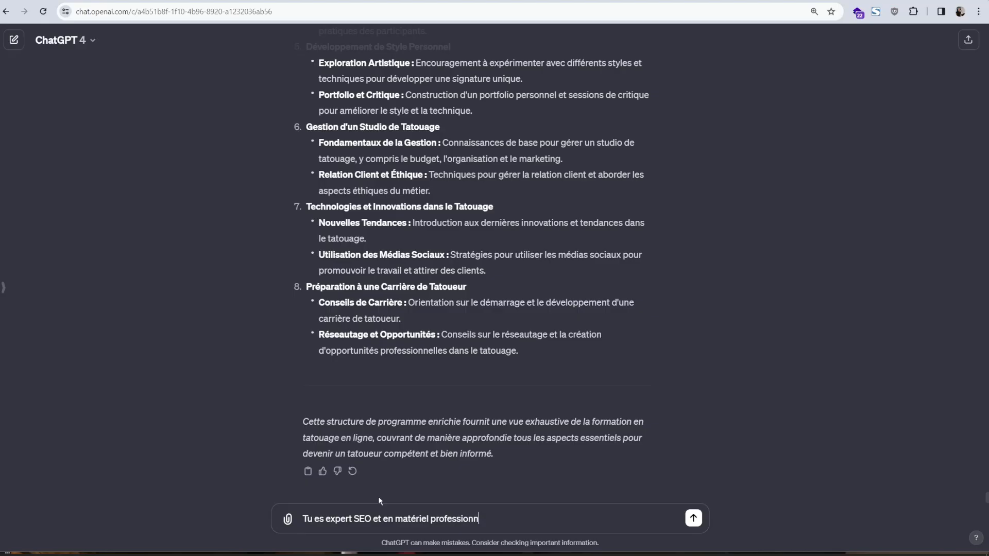
Ask ChatGPT, as an SEO and professional tattoo equipment expert, for the titles and texts of a non-e-commerce page targeting "matériel professionnel de tatouage"
text(de tatouage.)
key(shift+Return)
text(Je veux faire une page (qui n'est pas un e-commerce) qui parle des différents)
key(ctrl+shift+Left)
key(ctrl+shift+Left)
text(du matériel professionnel de tatouage pour me référencer sur ce mot clé. Je développerai le ecommerce plus tard.)
key(shift+Return)
text(Propose la page avec les titres et textes)
key(Return)
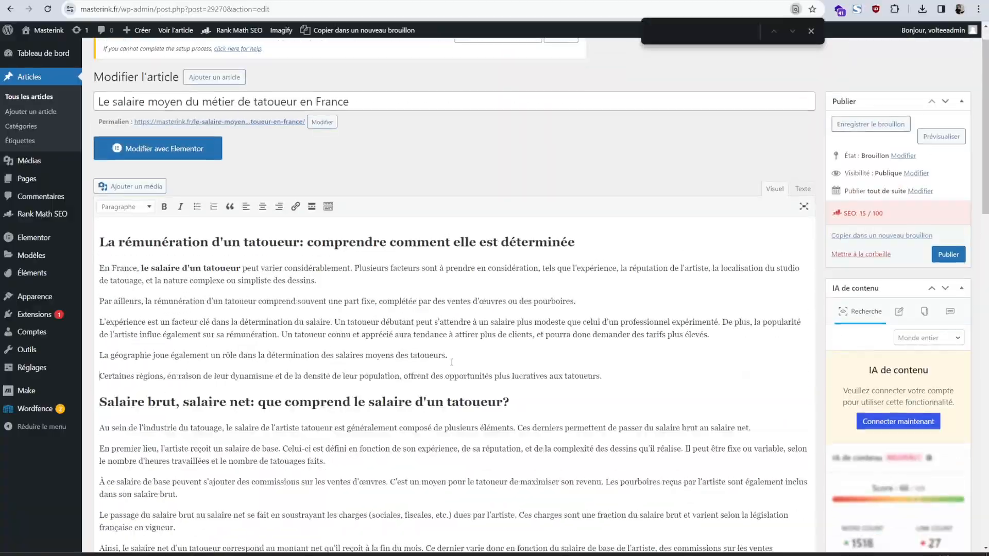
Look over the article on tattooists' average salary in the WordPress editor and the live Masterink home page
scroll(452, 362, down, 10)
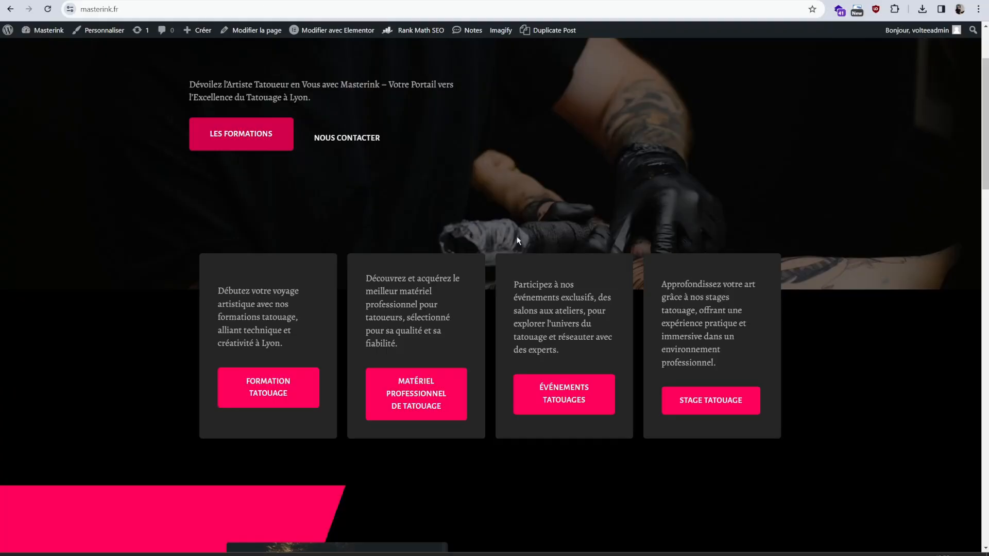
scroll(921, 441, up, 2)
drag(987, 86, 986, 84)
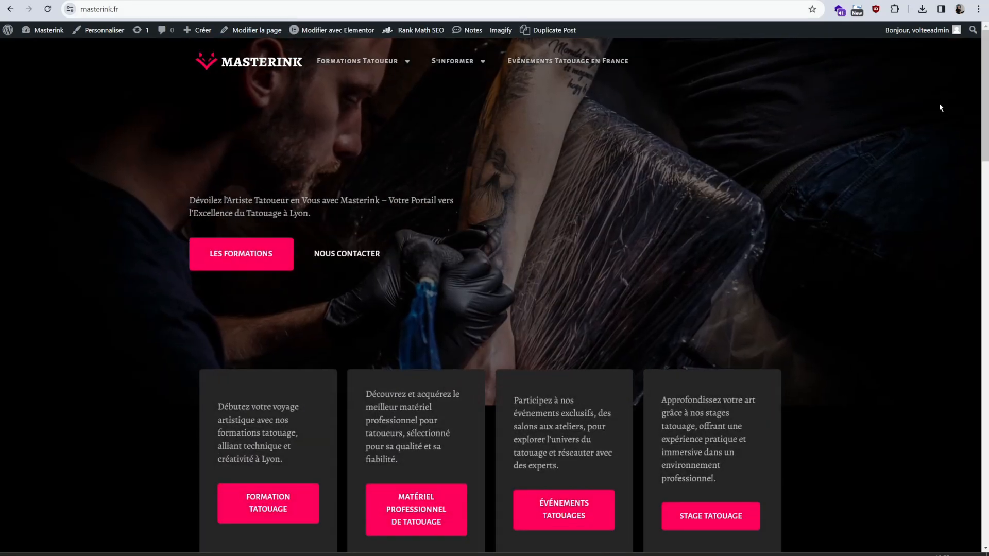
mouse_move(984, 94)
mouse_down()
mouse_move(980, 286)
mouse_move(957, 440)
mouse_move(982, 521)
mouse_move(978, 108)
mouse_up()
scroll(360, 267, up, 2)
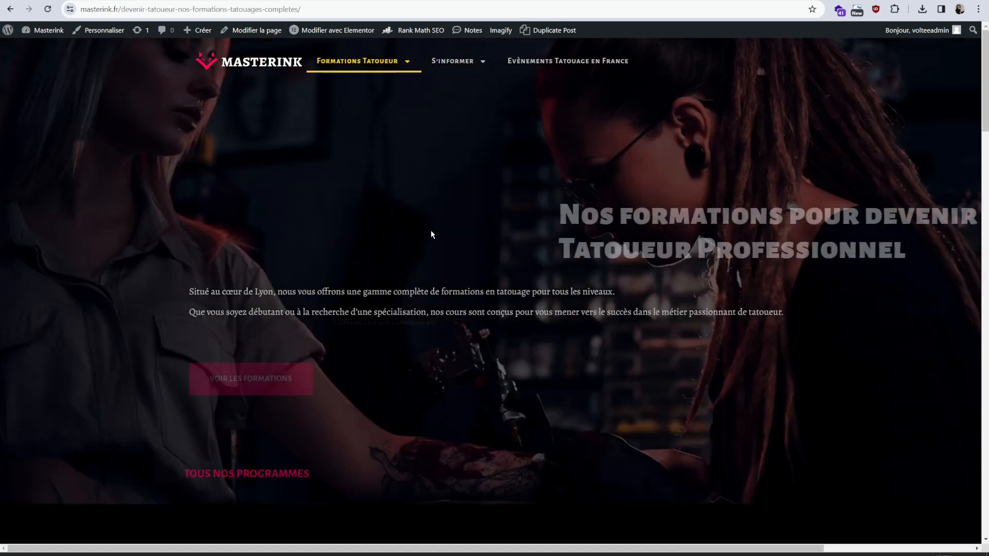
Open the beginners' tattoo course from the training page and examine it down to the footer, expanding "Techniques de Base du Tatouage" in the programme
scroll(270, 376, down, 5)
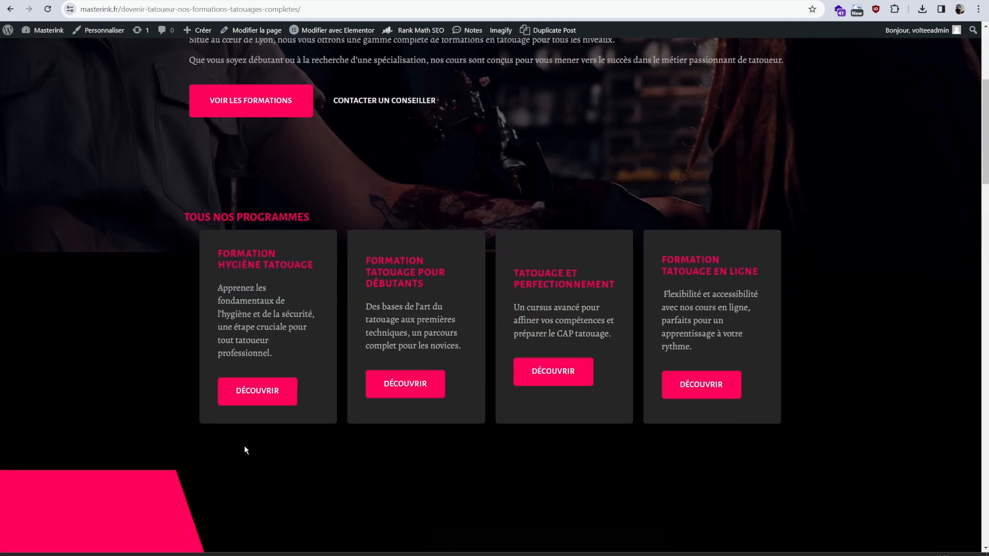
click(390, 377)
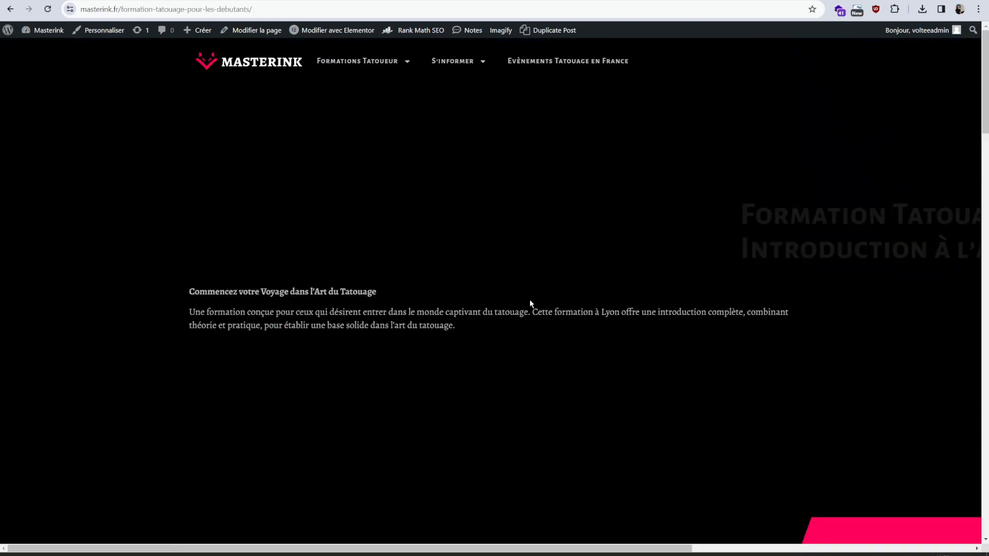
scroll(425, 342, down, 12)
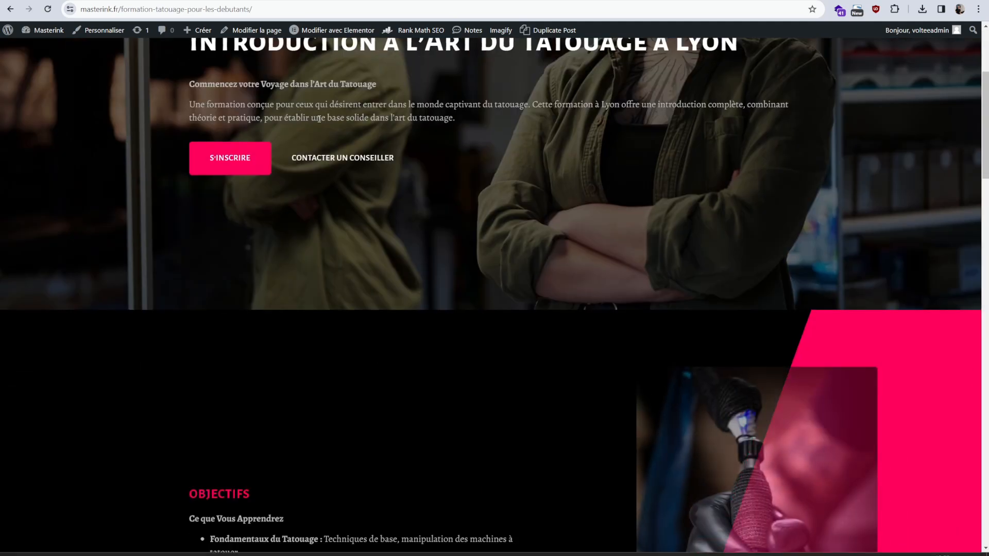
scroll(630, 328, down, 13)
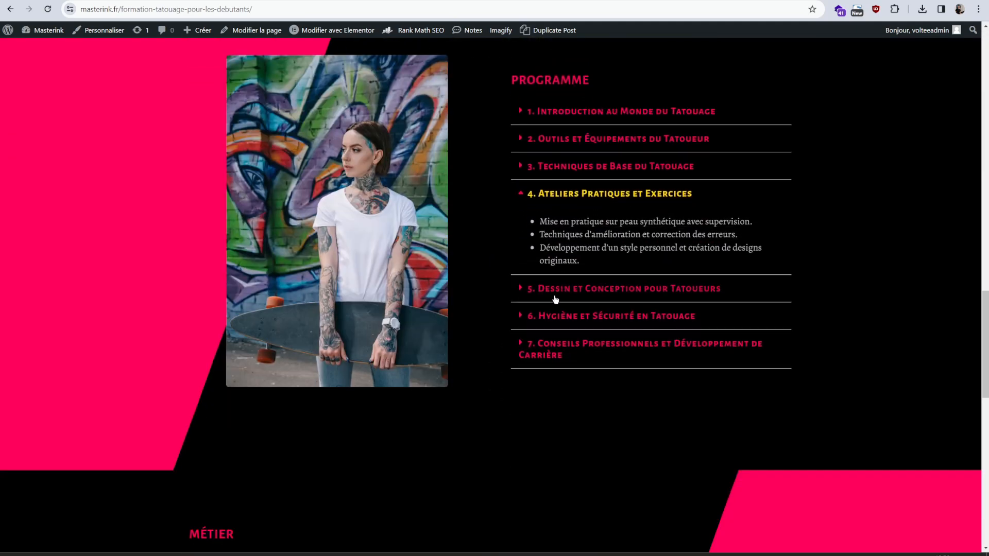
click(578, 147)
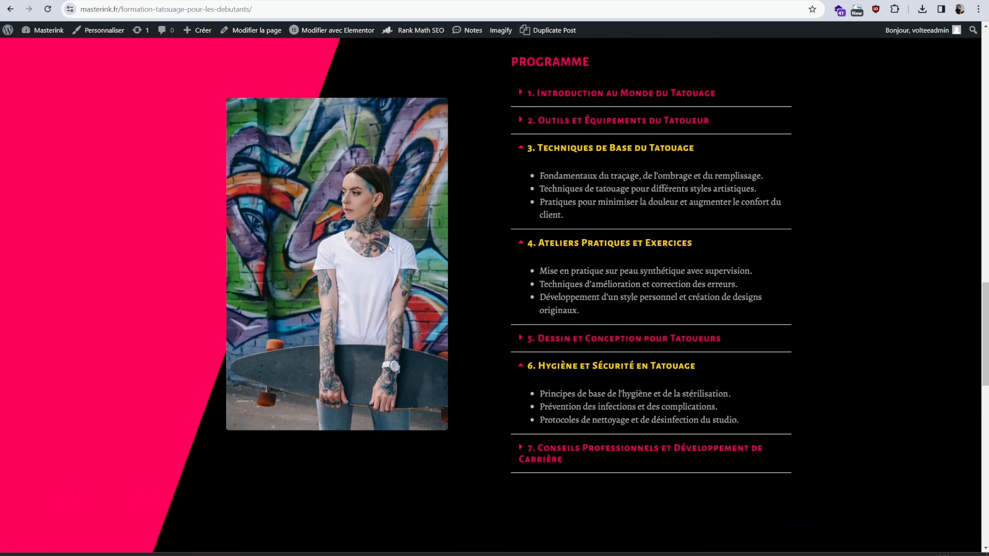
scroll(389, 247, down, 1)
scroll(387, 249, down, 16)
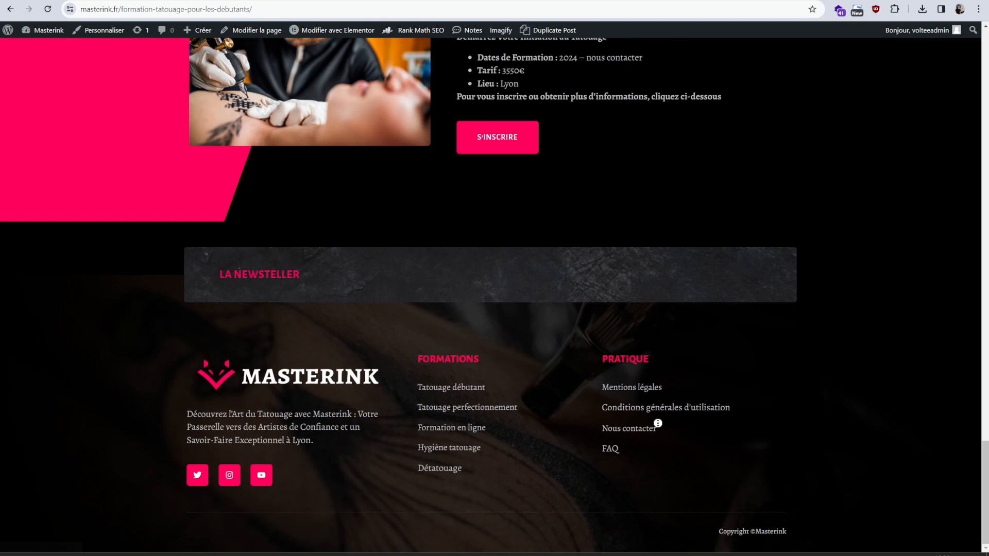
scroll(649, 456, up, 20)
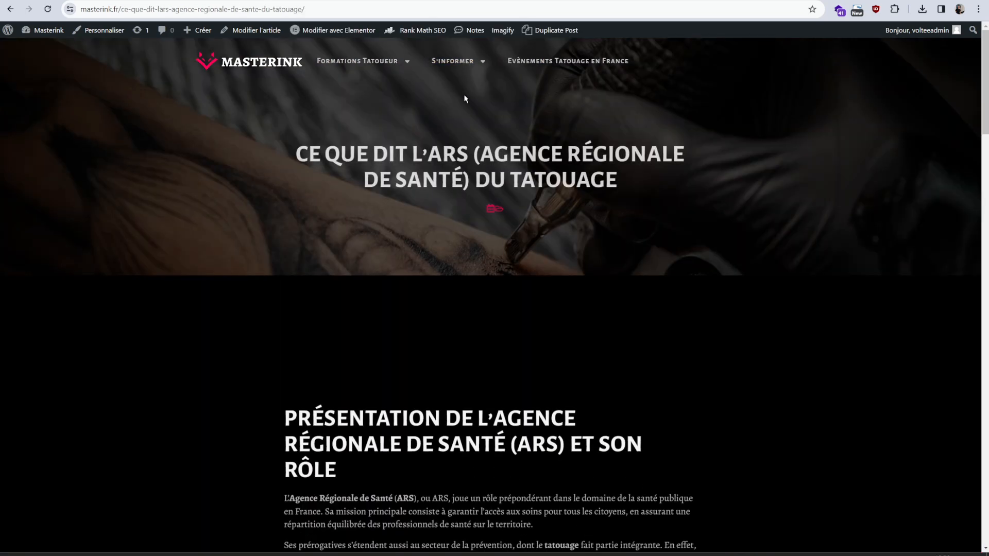
Examine the published ARS and tattooist salary articles, and return to the home page
scroll(579, 456, down, 7)
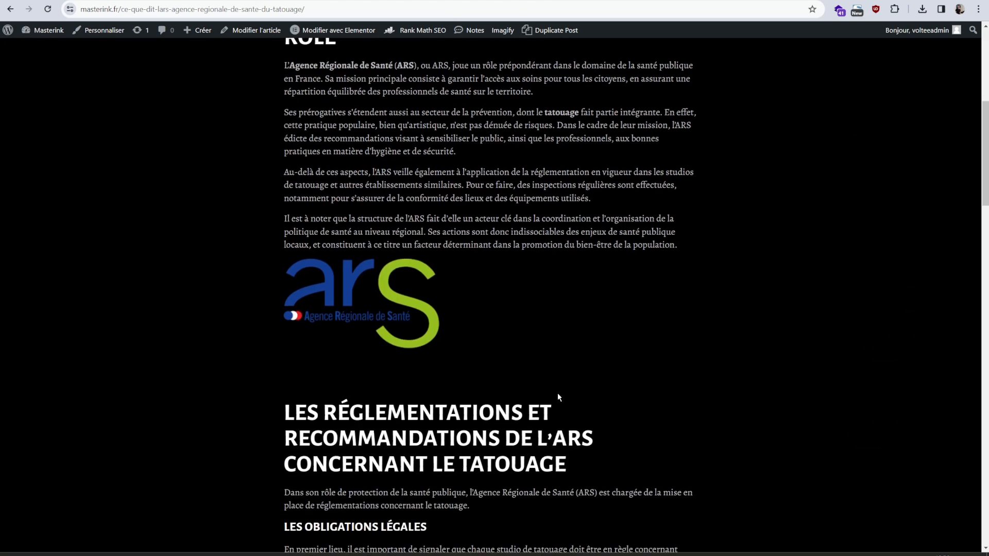
drag(987, 116, 899, 85)
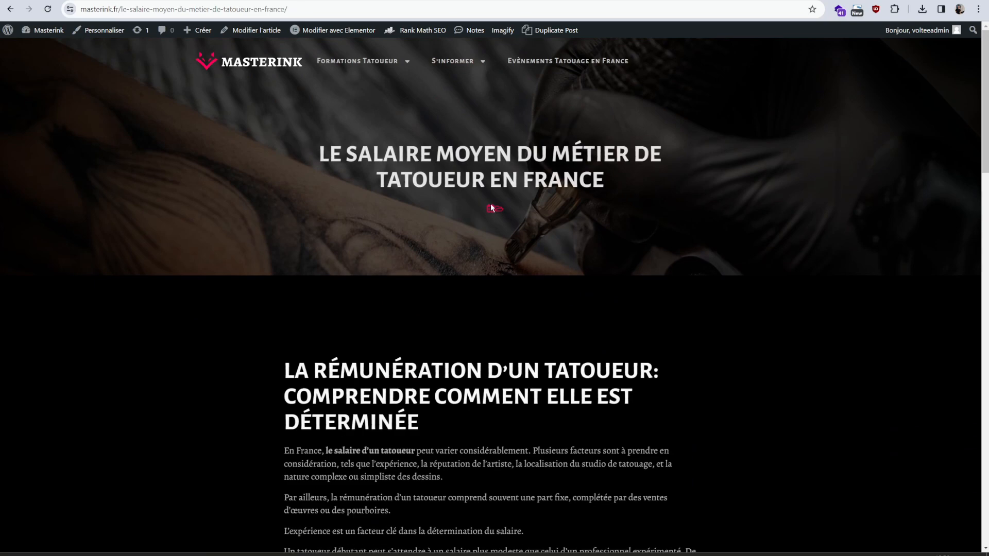
click(276, 58)
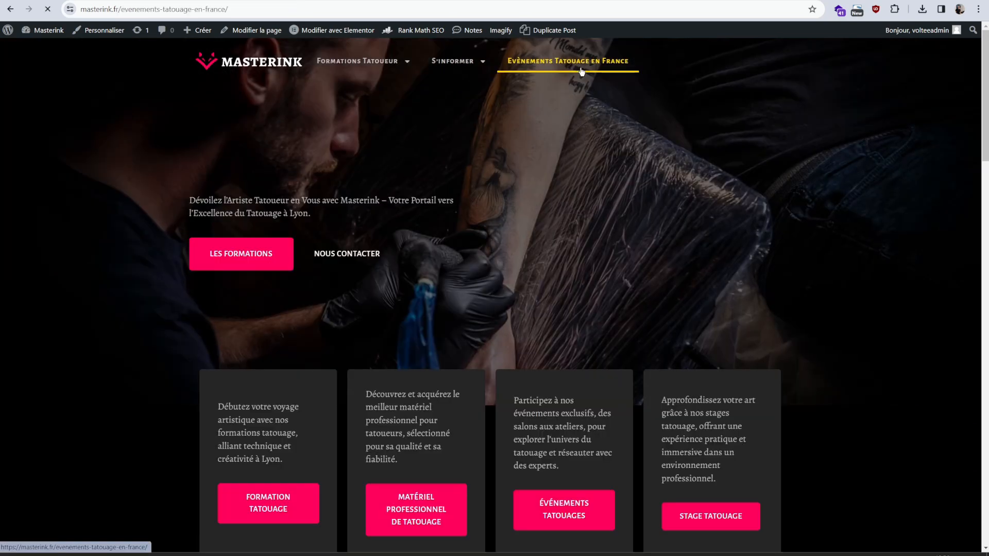
Open the "Evènements Tatouage en France" page and examine its content down to the newsletter section
click(568, 61)
scroll(581, 248, down, 20)
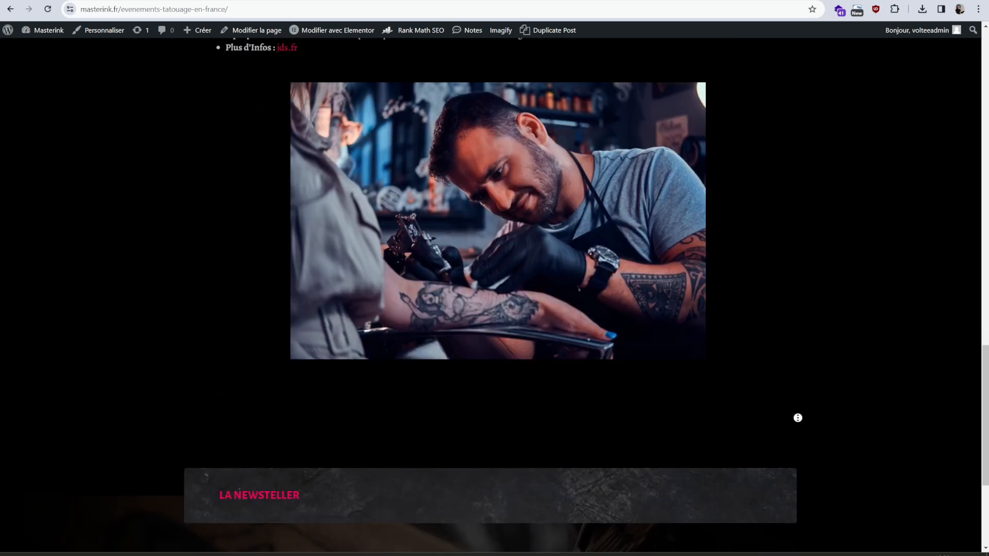
click(797, 419)
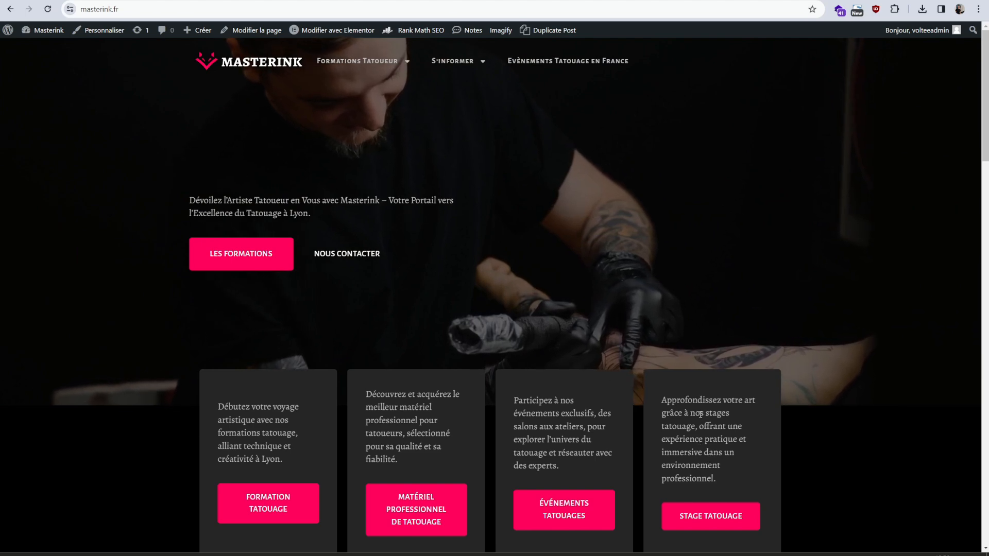
Check the form and details on the contact page, and return to the home page to view its lower sections
double_click(290, 211)
click(347, 254)
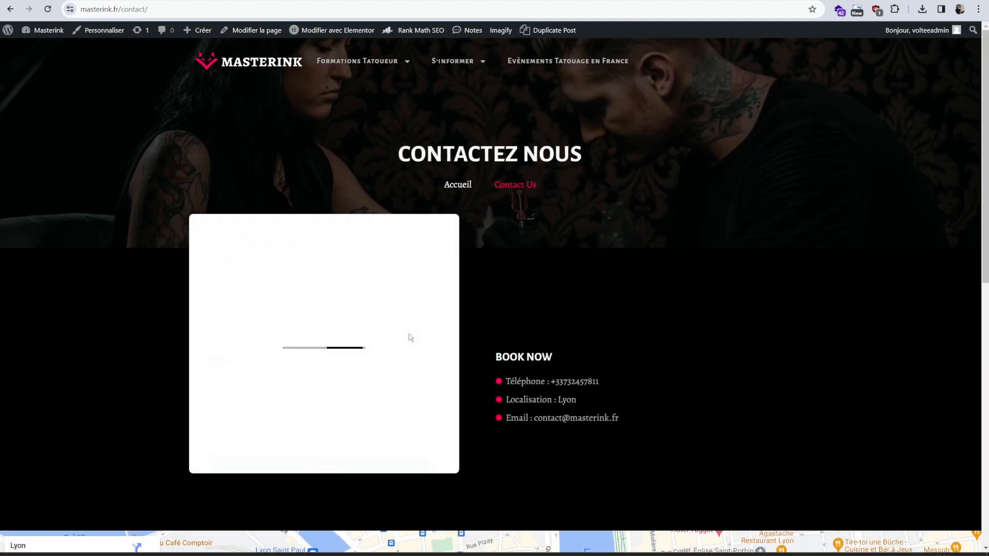
scroll(656, 330, down, 1)
scroll(656, 332, down, 5)
scroll(655, 322, up, 6)
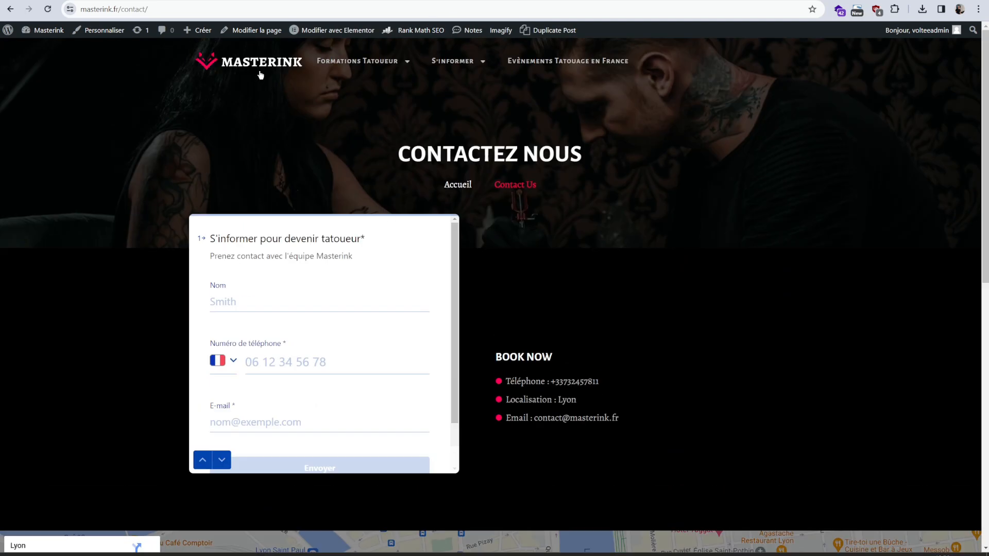
click(260, 74)
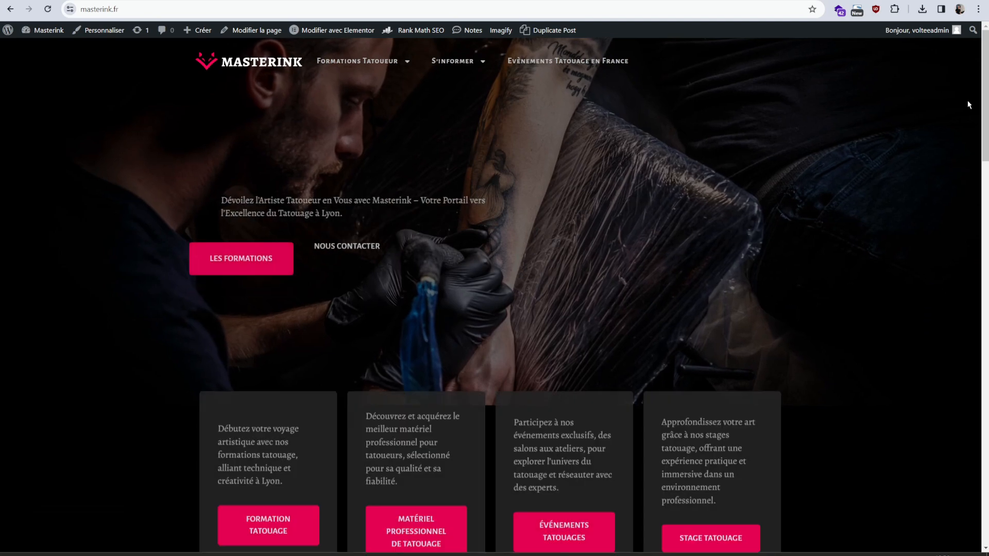
scroll(987, 132, down, 3)
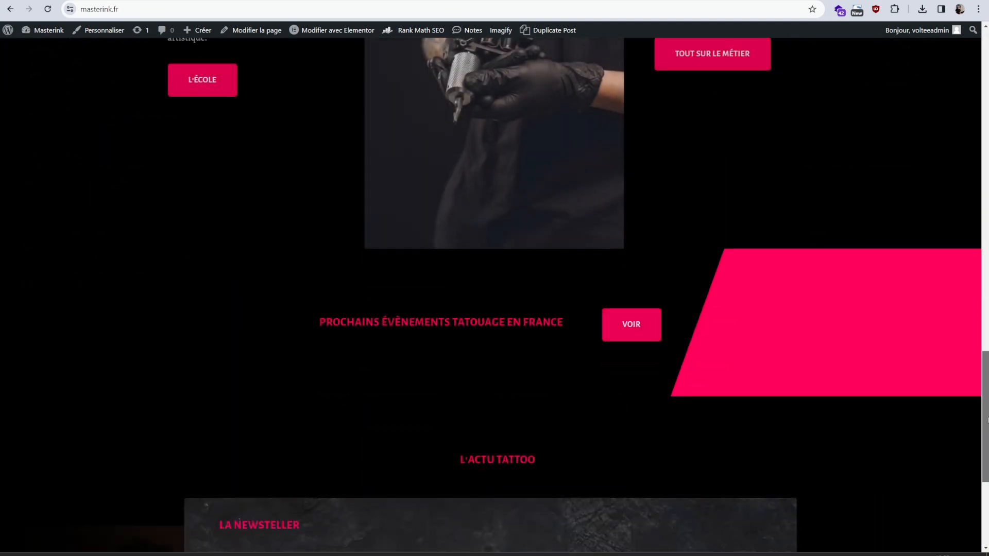